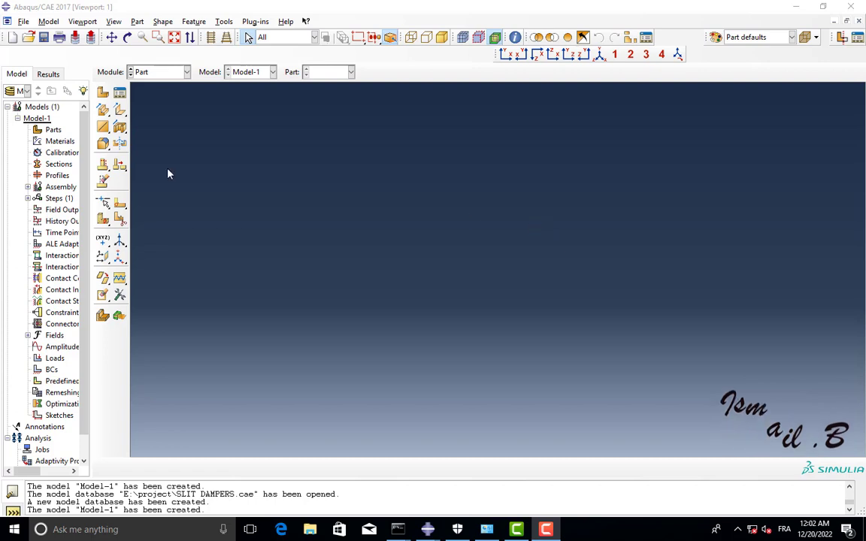
Step: Open the SLIT DAMPERS.cae model database
click(28, 37)
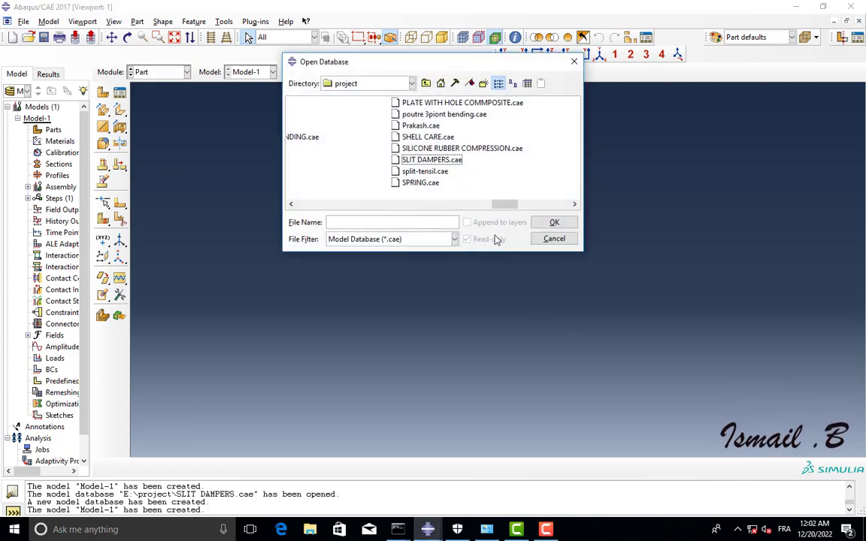
click(444, 164)
click(552, 222)
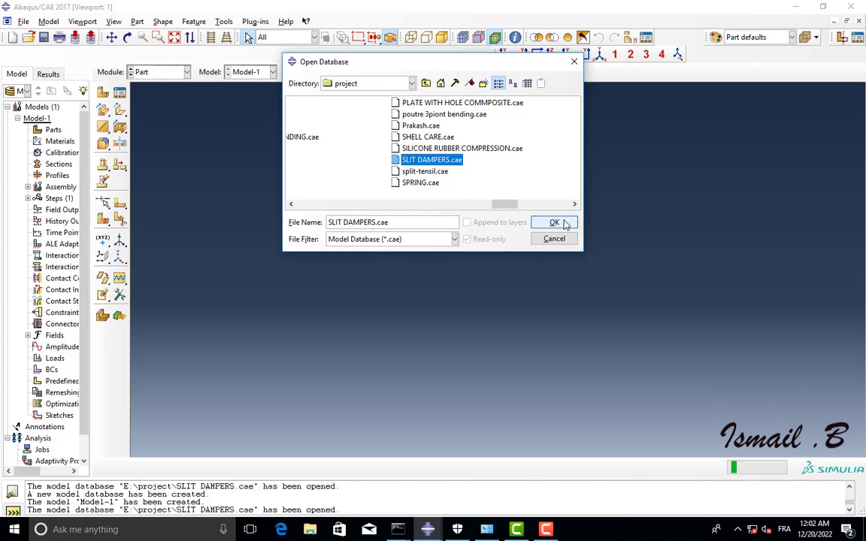
scroll(618, 244, down, 3)
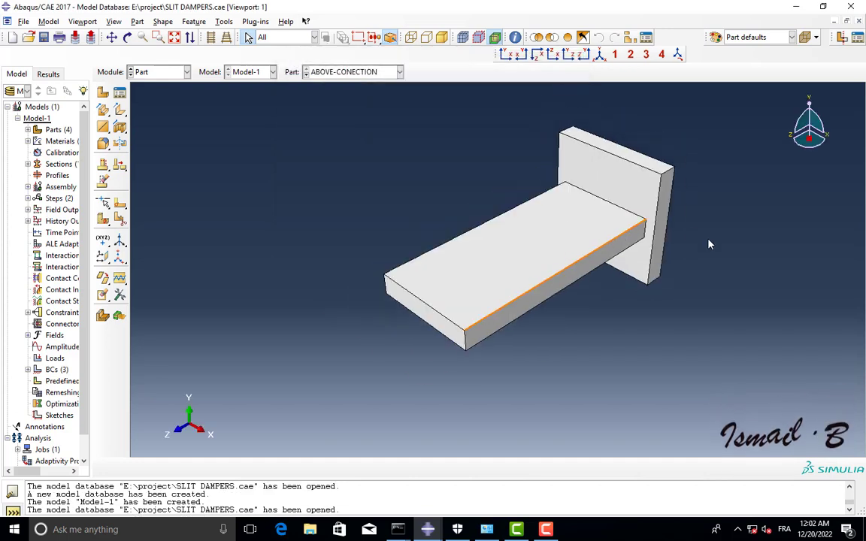
Step: Display the BEAM and COLUMUN parts in turn
click(368, 72)
click(378, 100)
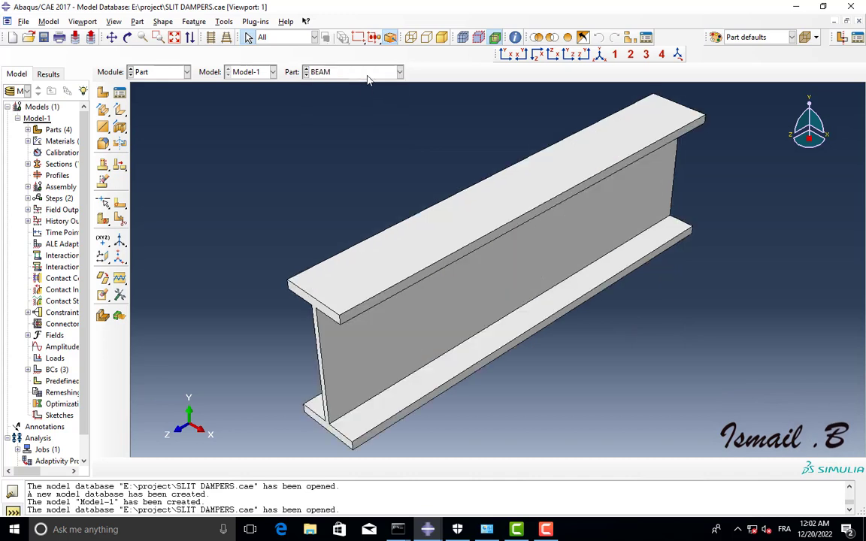
click(334, 72)
click(384, 109)
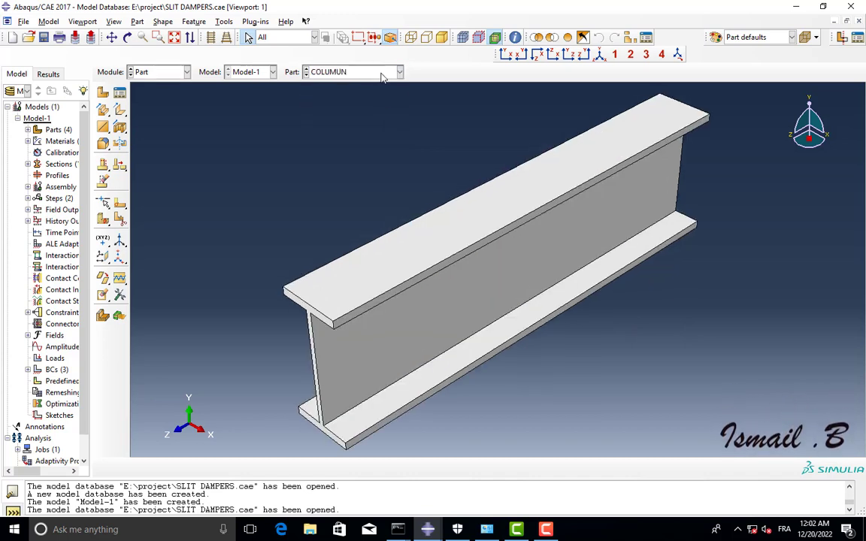
click(376, 72)
click(353, 96)
Step: View the COLUMUN and ELLIPTIC-SLIT-DAMPERS parts, then switch to the Assembly module
click(353, 74)
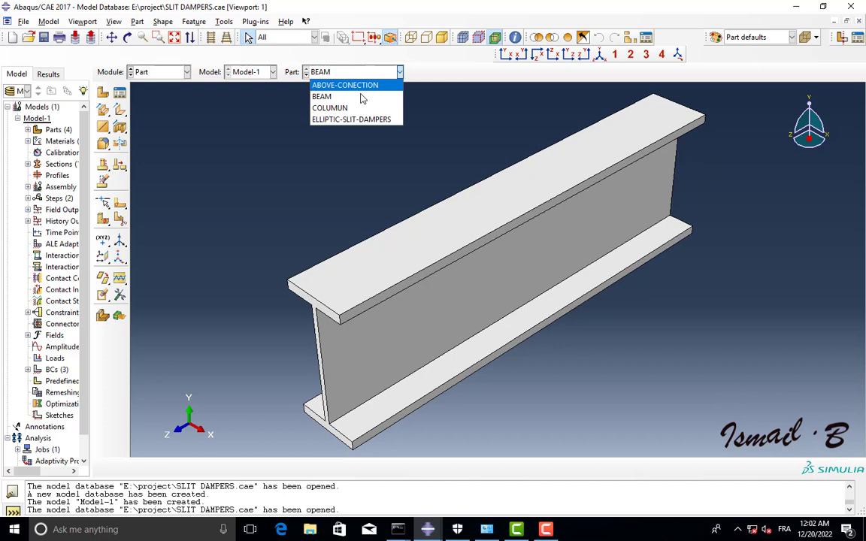
click(367, 106)
click(368, 73)
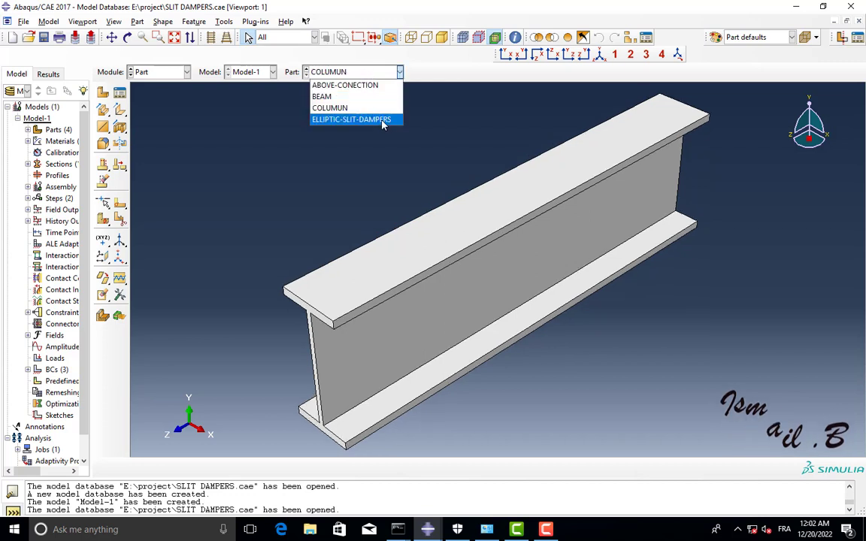
click(349, 118)
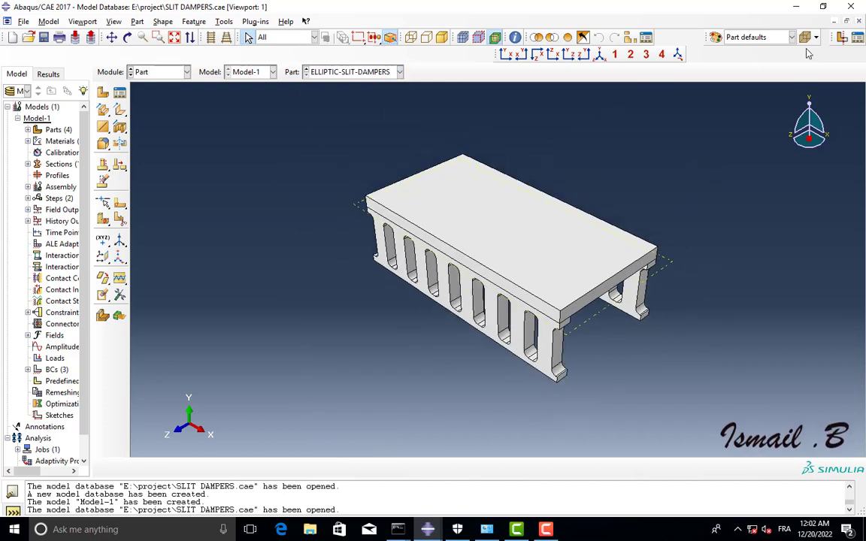
click(160, 74)
click(166, 109)
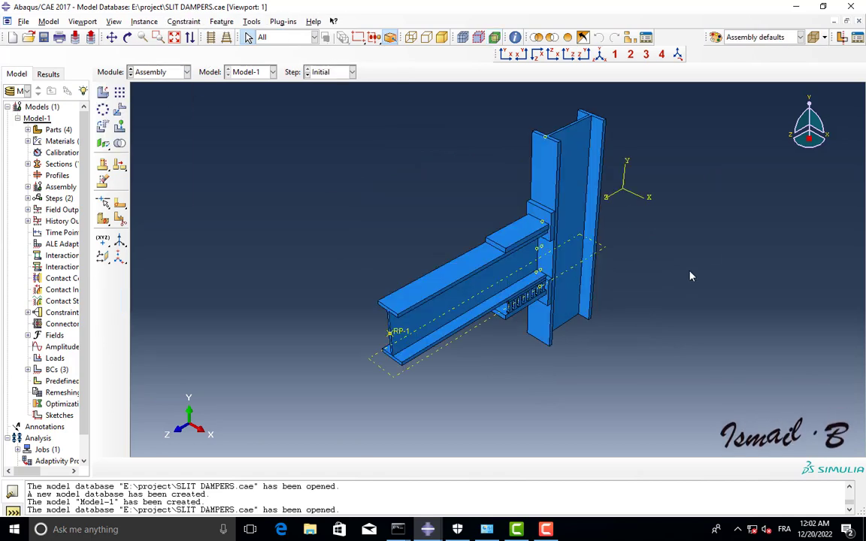
Step: Colour-code the assembly display by Parts
click(778, 38)
click(735, 63)
scroll(649, 193, up, 3)
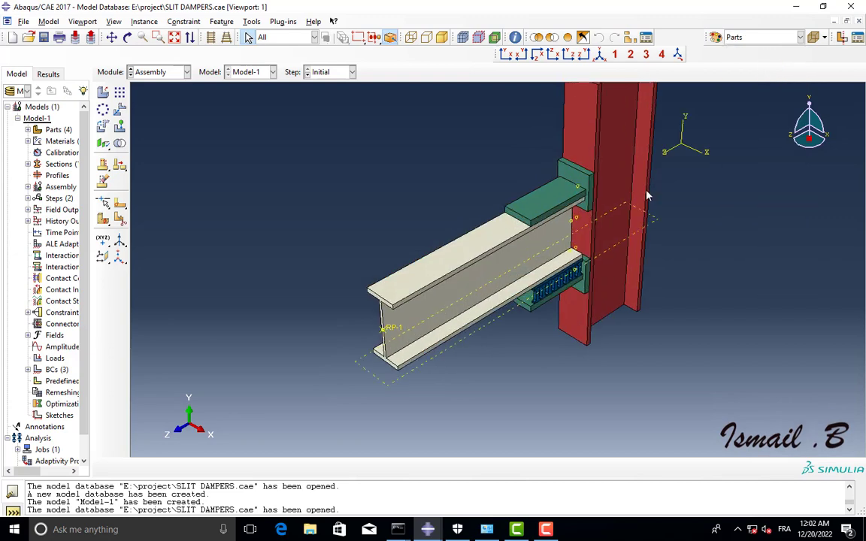
scroll(657, 184, down, 3)
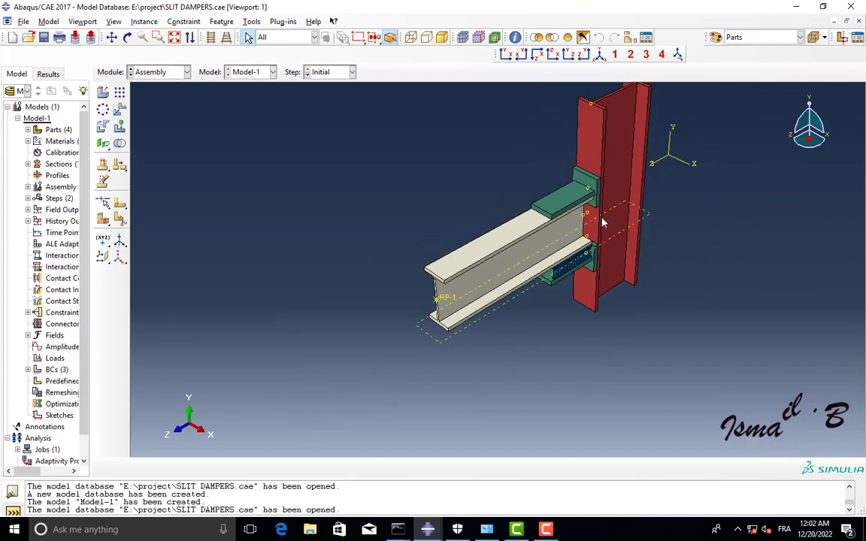
Step: Orbit the assembly and use side and isometric views to inspect the beam-column joint
click(127, 38)
drag(535, 260, 402, 290)
click(569, 55)
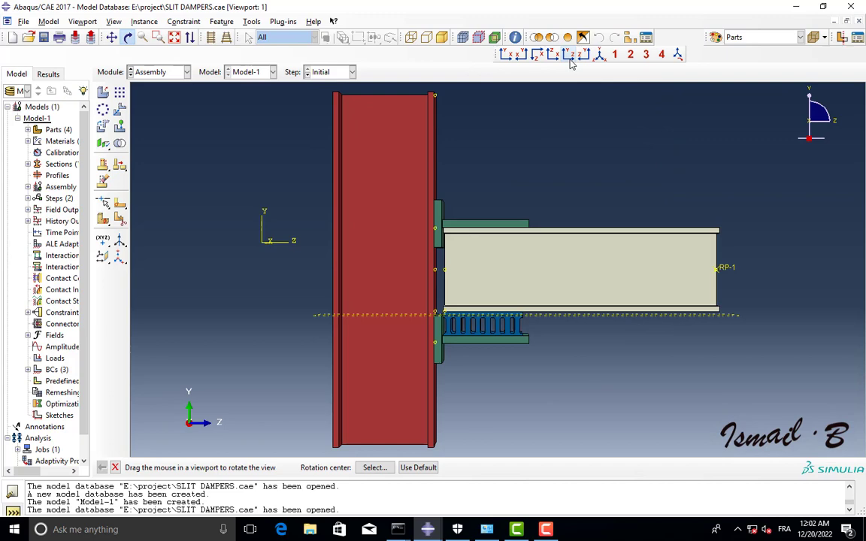
click(600, 55)
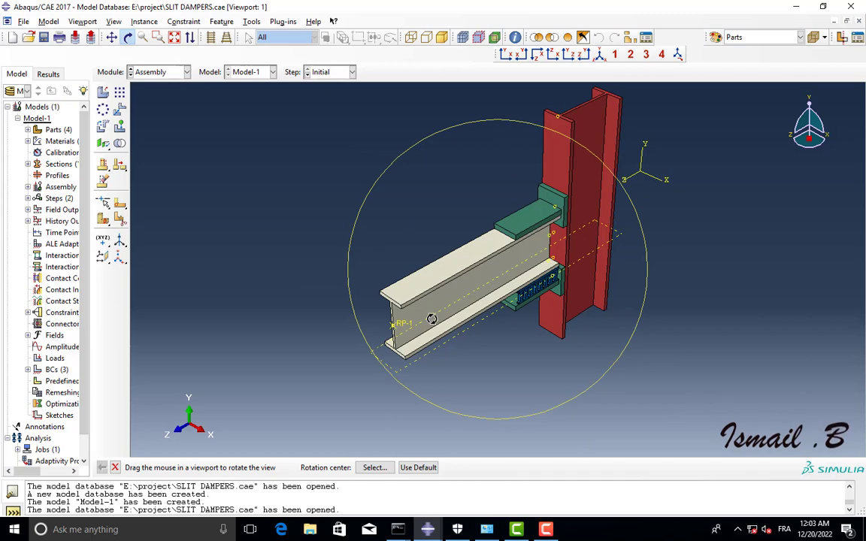
drag(481, 326, 579, 335)
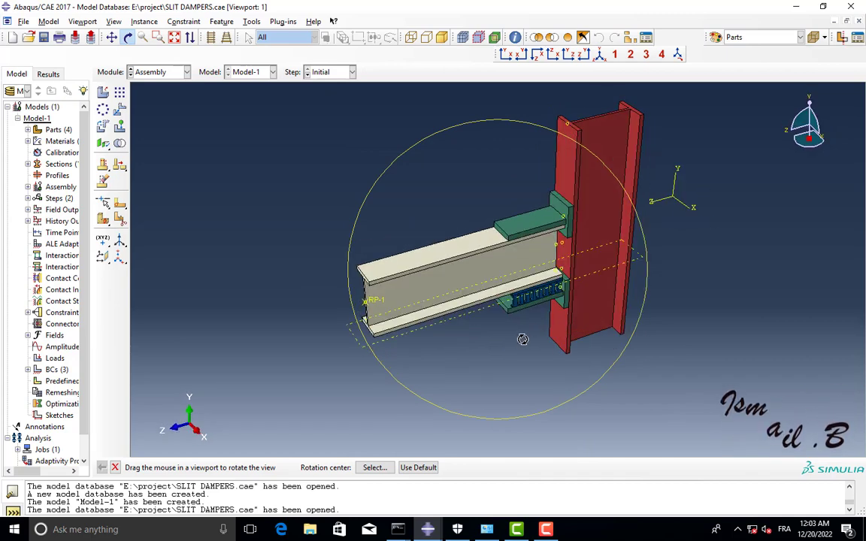
drag(533, 339, 502, 324)
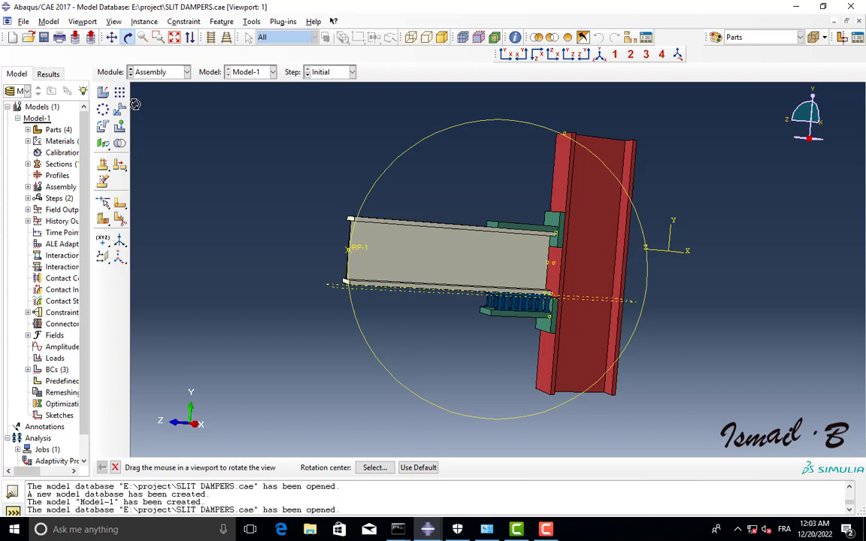
Step: Switch back to the Part module
click(184, 72)
click(167, 83)
scroll(612, 294, down, 1)
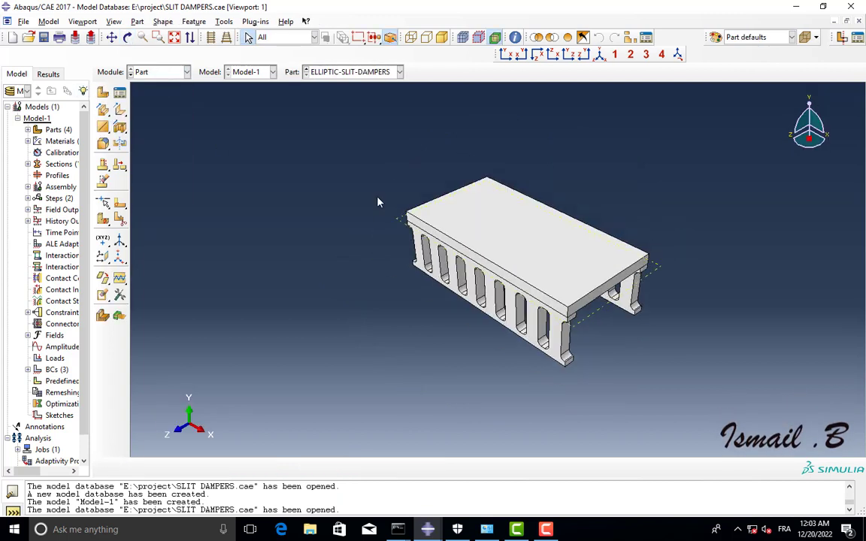
Step: Export the assembly as ACIS file assembly4.sat, version R20, to the project folder
click(24, 22)
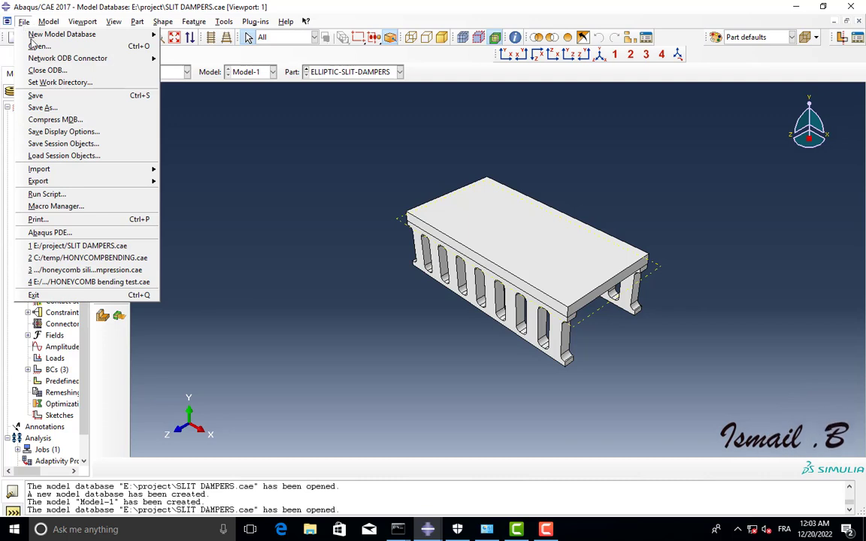
mouse_move(81, 182)
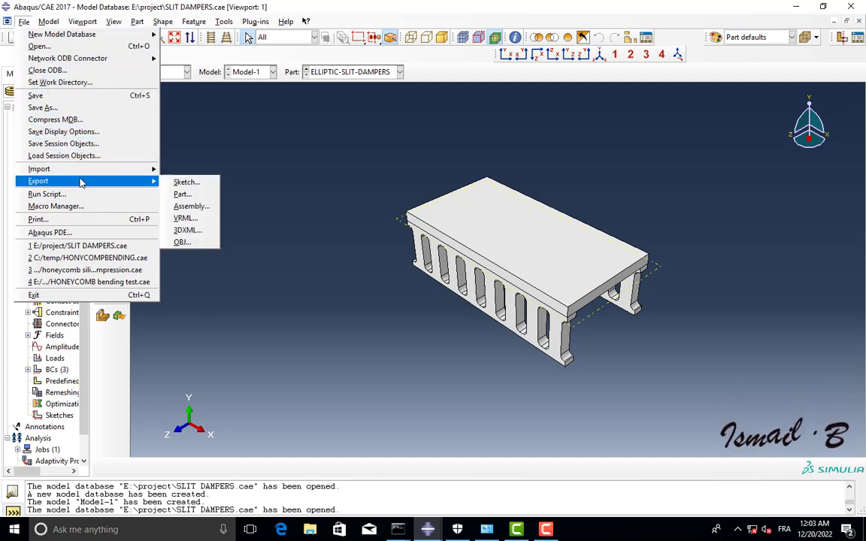
click(192, 207)
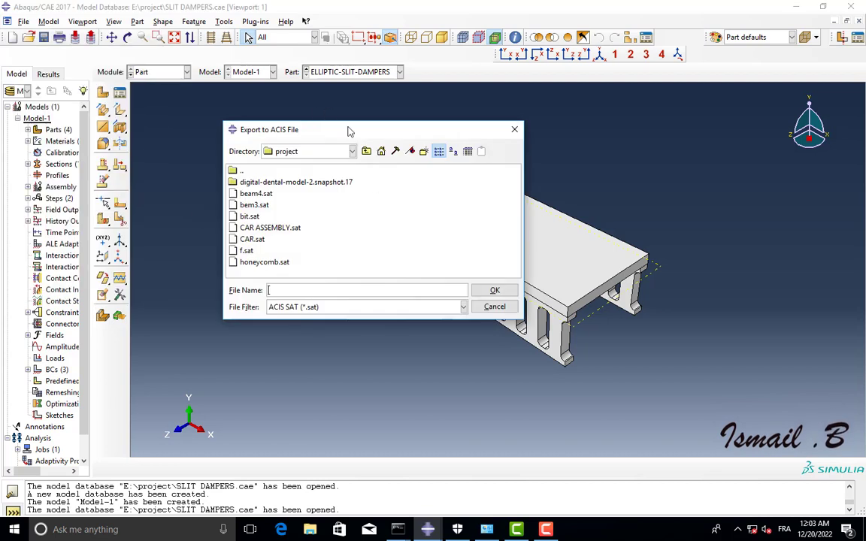
drag(347, 132, 414, 93)
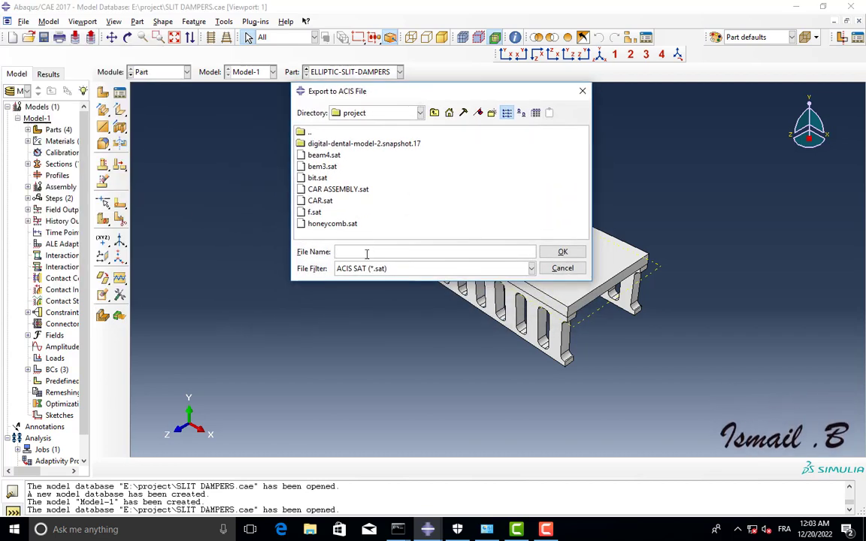
text(a)
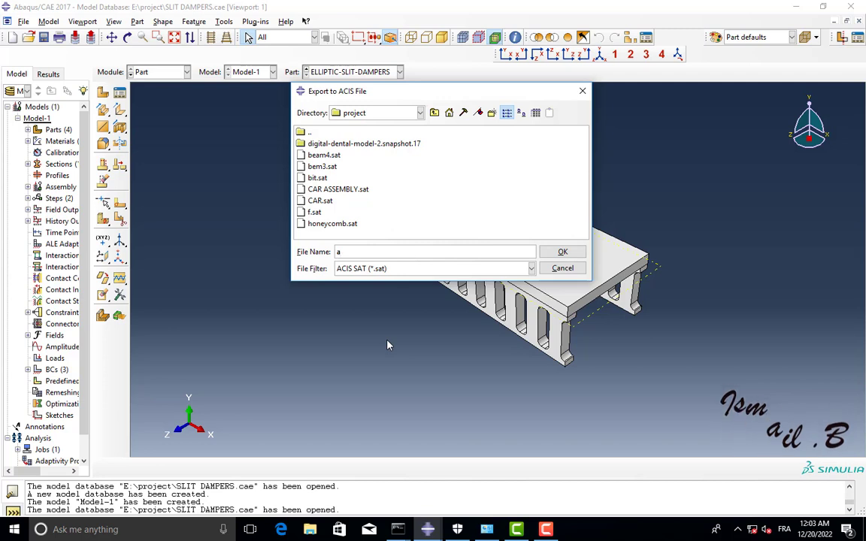
text(ssem)
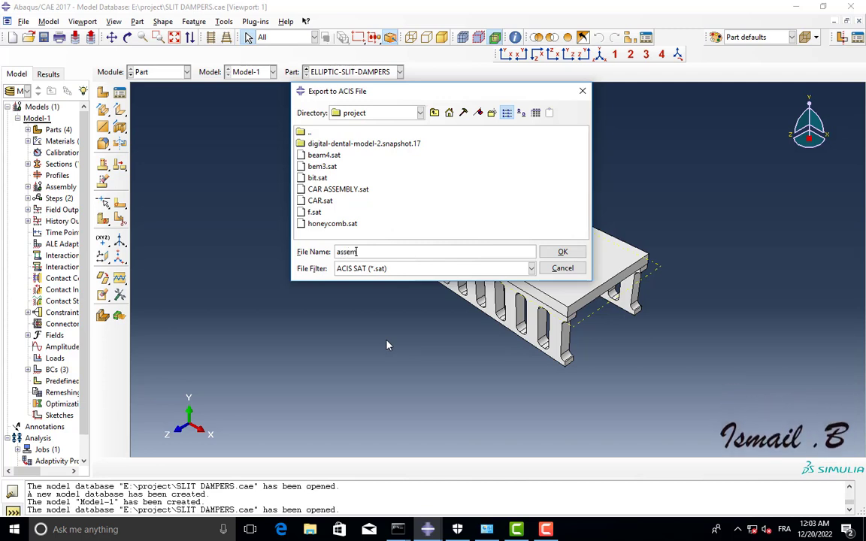
text(bly4)
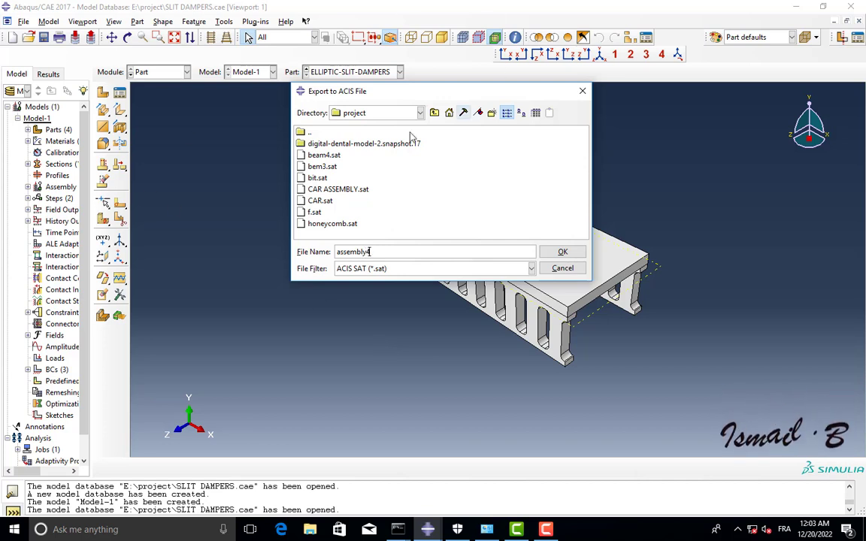
click(368, 115)
click(363, 162)
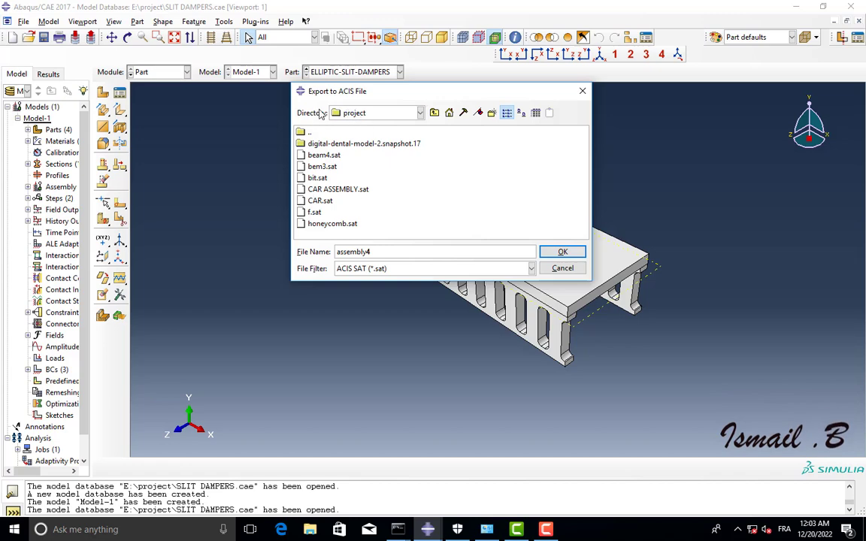
click(564, 254)
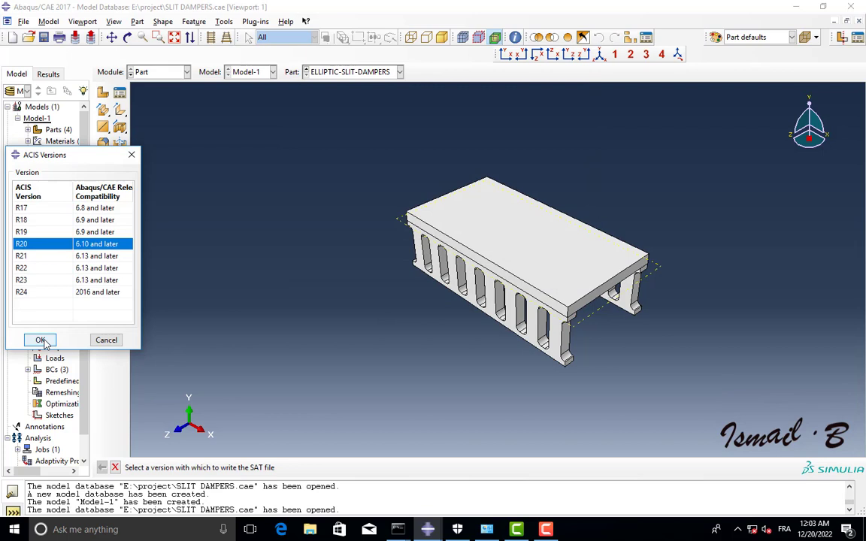
click(42, 340)
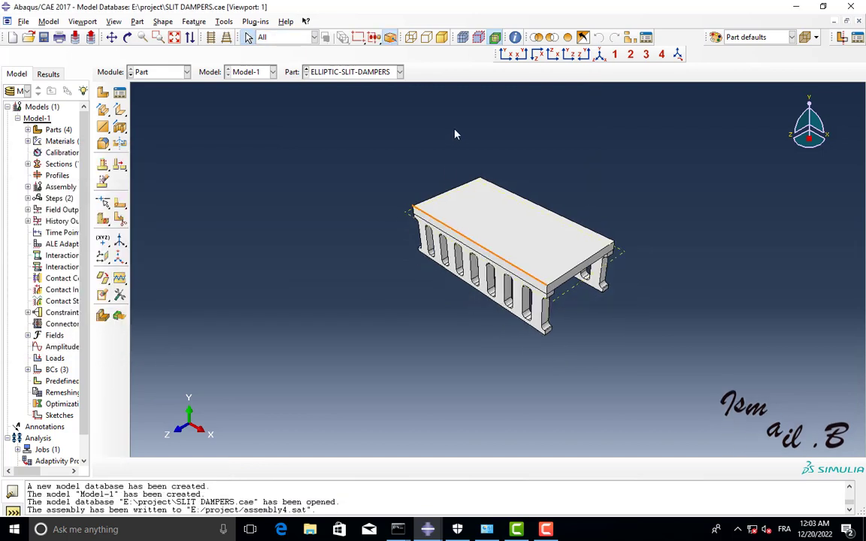
scroll(525, 161, up, 2)
scroll(590, 180, up, 1)
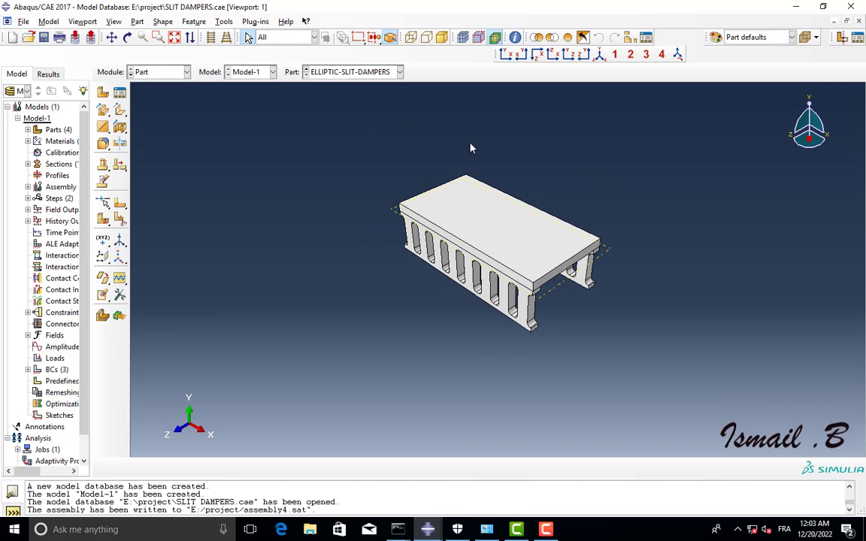
Step: Start a new model database, discarding unsaved changes to SLIT DAMPERS.cae
click(13, 39)
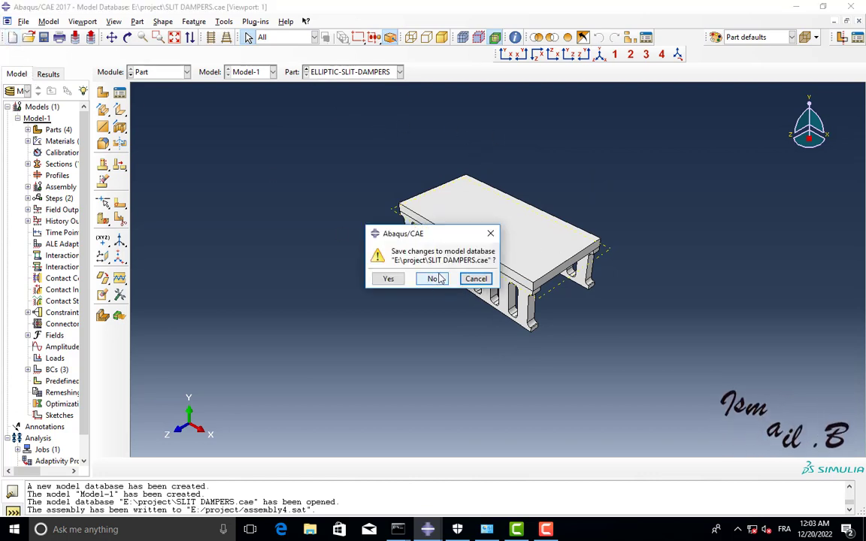
click(432, 279)
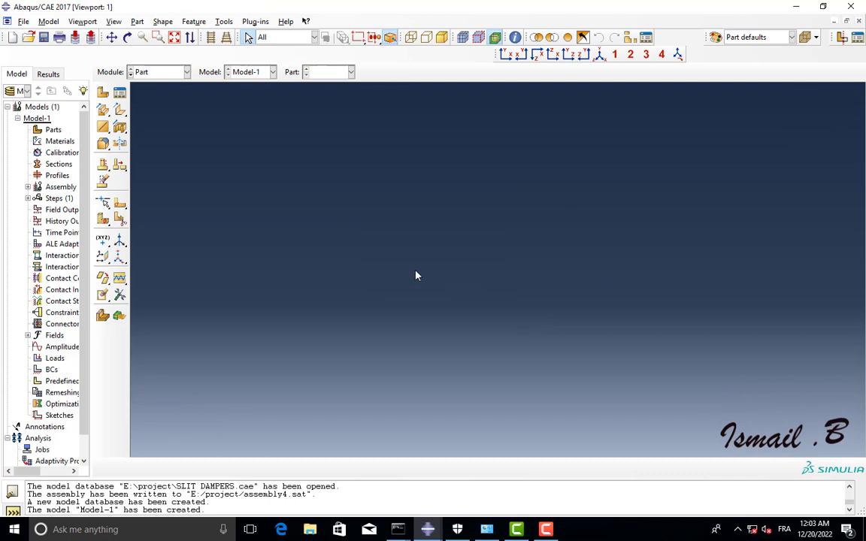
click(26, 22)
mouse_move(68, 173)
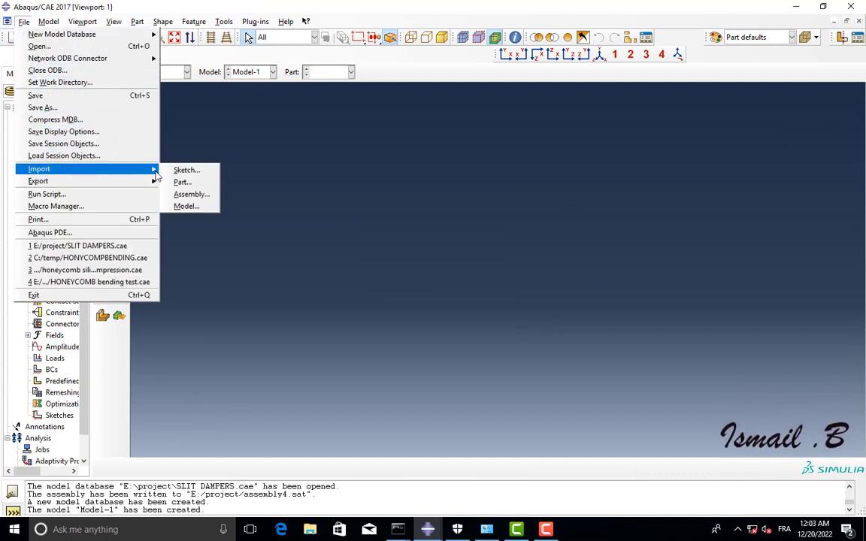
Step: Import assembly4.sat as individual parts with no scaling, named after assembly4
click(193, 185)
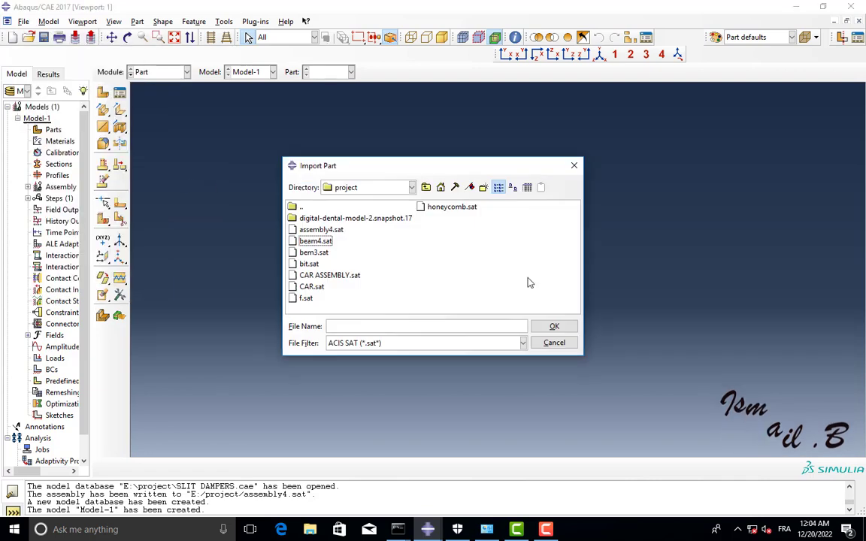
click(340, 230)
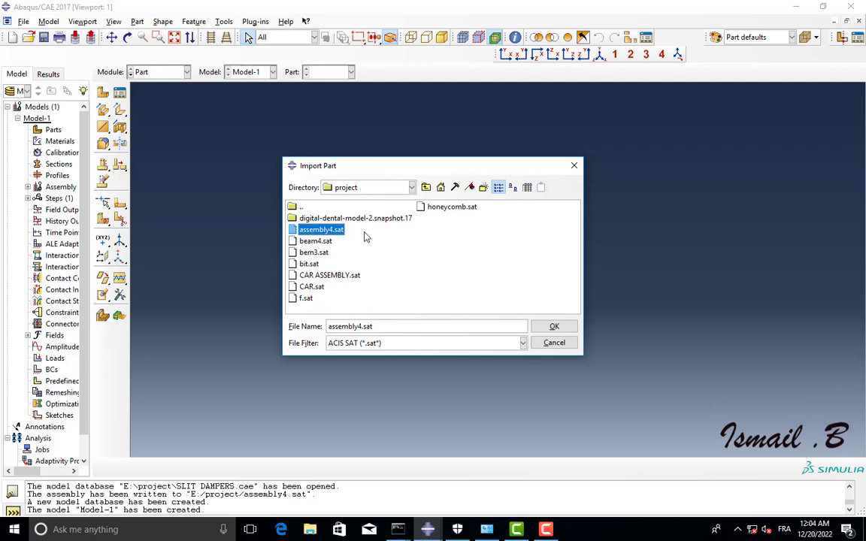
click(563, 327)
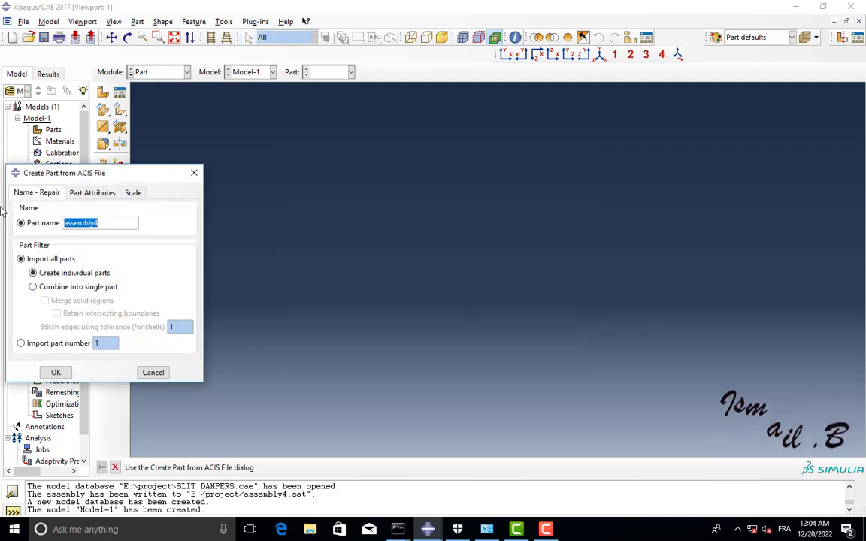
click(133, 193)
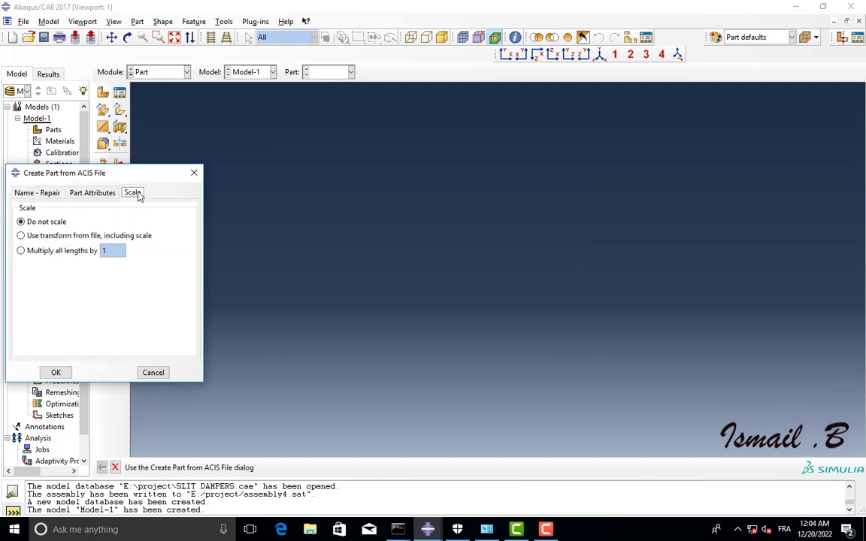
click(26, 194)
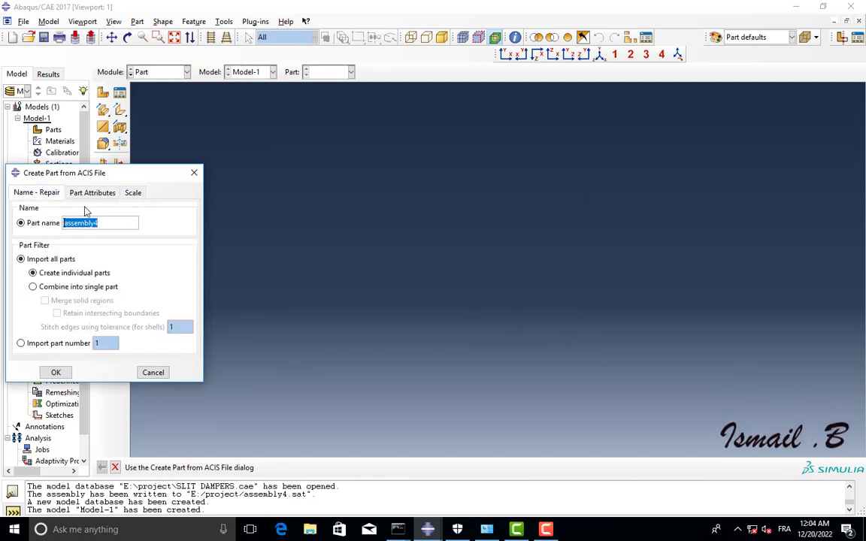
click(136, 194)
click(34, 192)
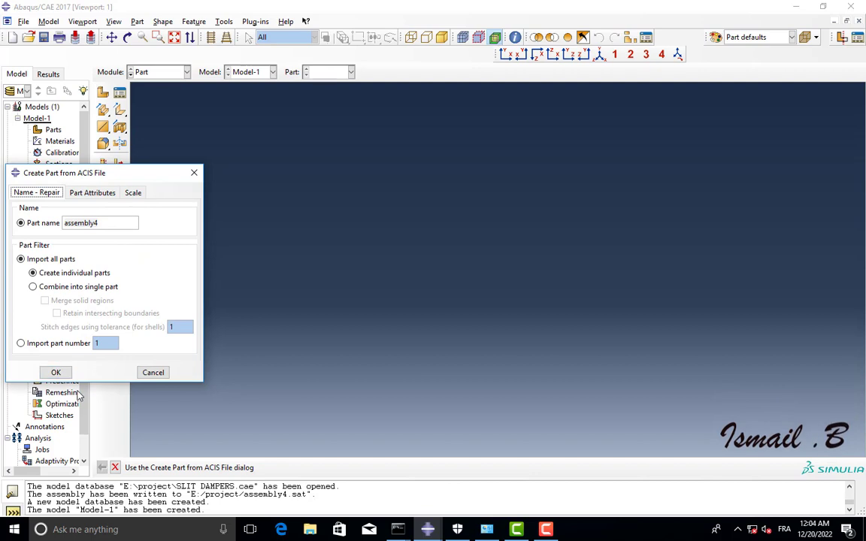
click(57, 373)
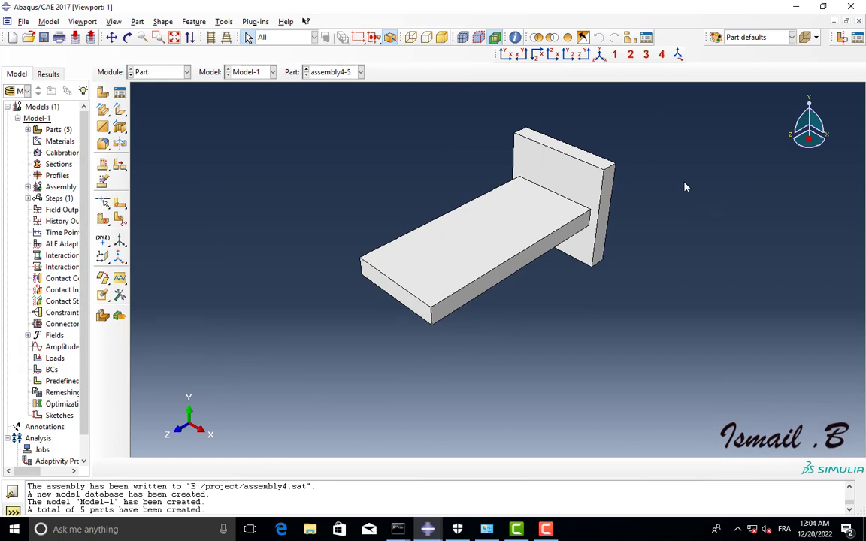
click(361, 71)
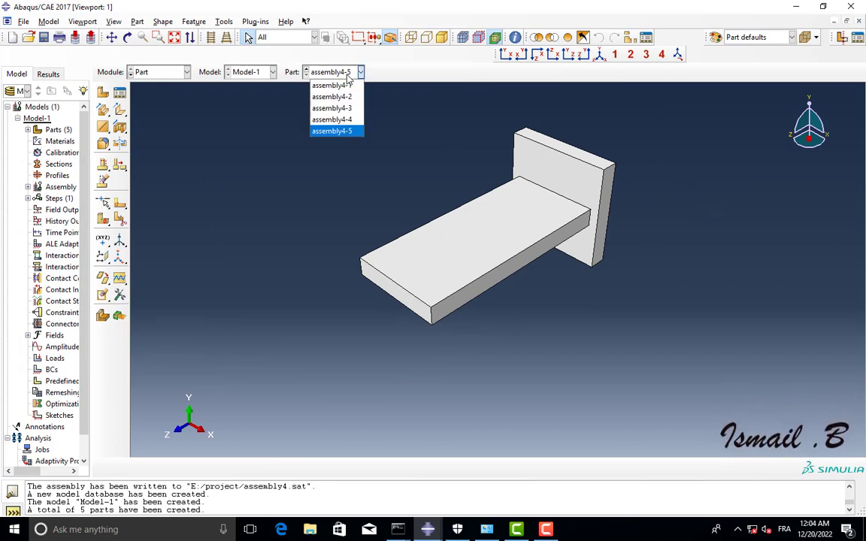
click(347, 85)
click(361, 71)
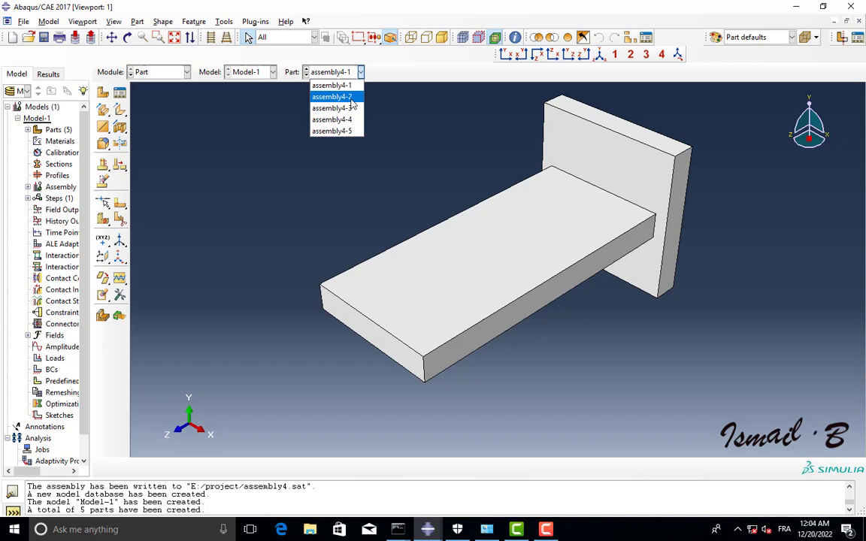
click(342, 97)
click(360, 71)
click(338, 108)
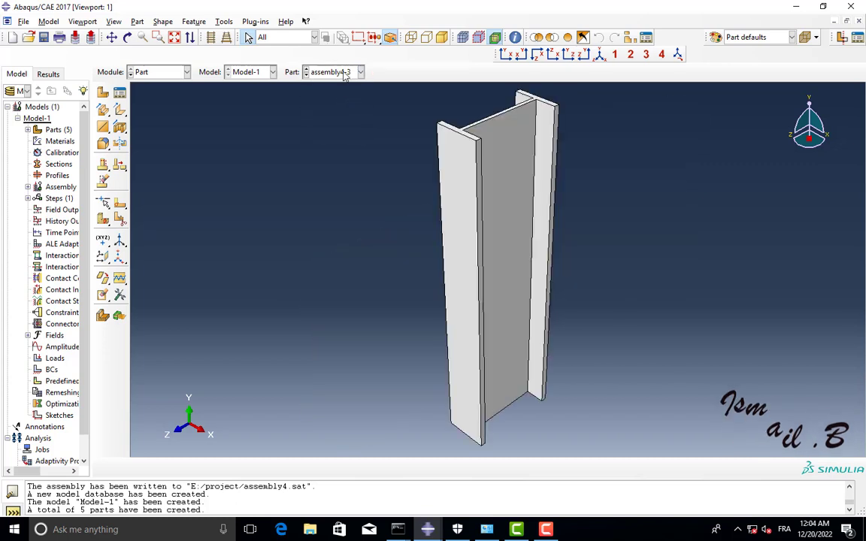
click(360, 72)
click(355, 119)
click(361, 72)
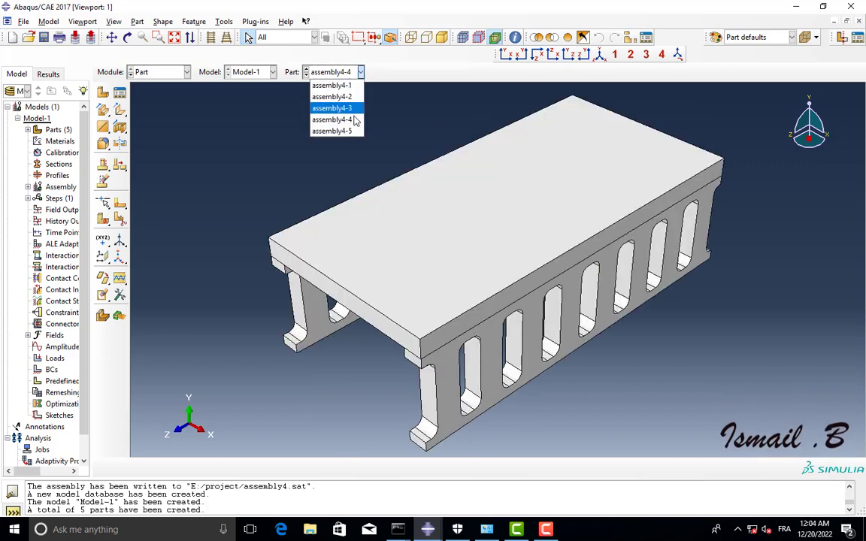
click(364, 136)
click(360, 71)
click(355, 128)
click(361, 71)
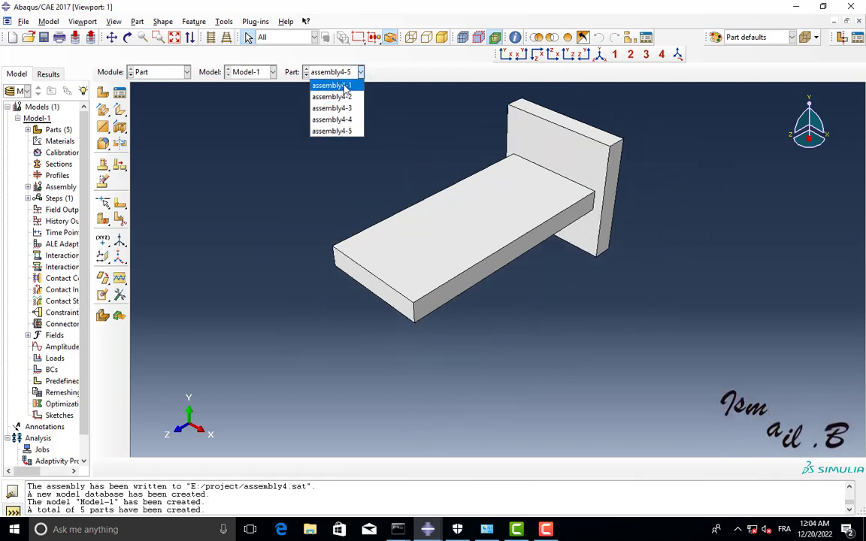
click(399, 115)
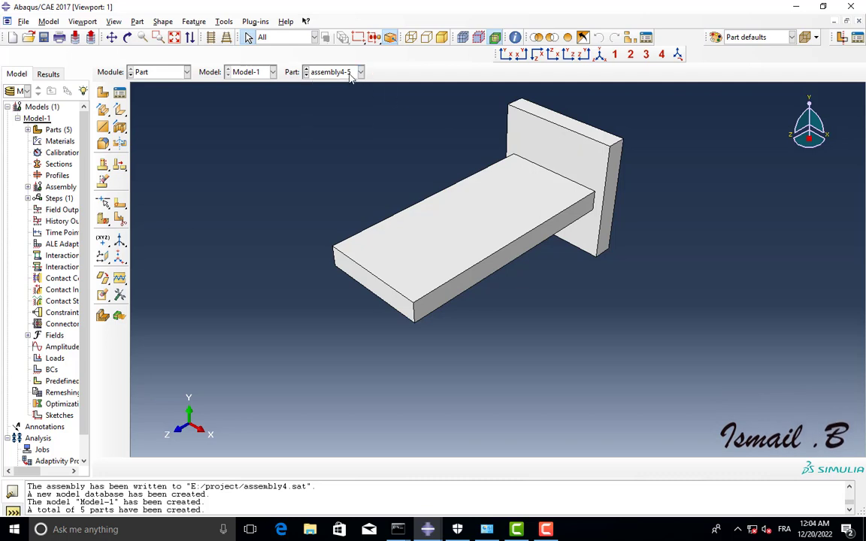
click(360, 71)
click(413, 147)
Step: In the Assembly module, create instances of parts assembly4-1 through assembly4-5
click(186, 72)
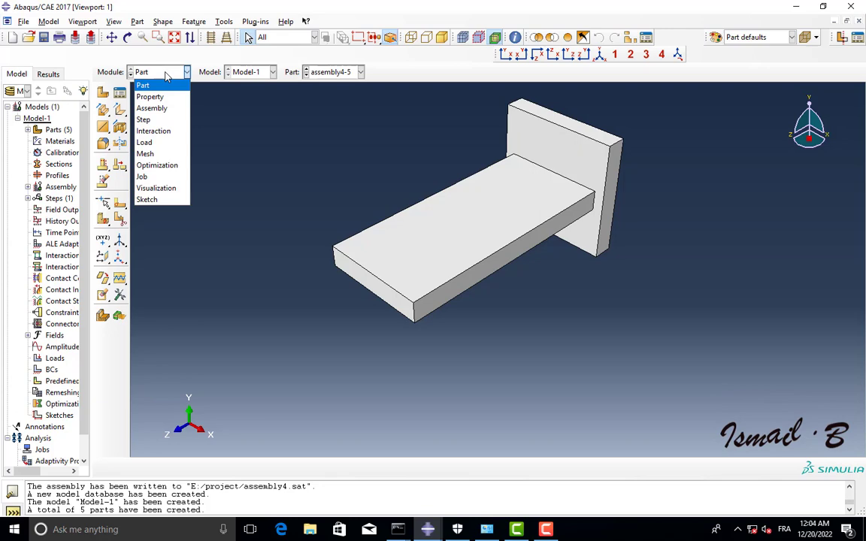
click(170, 110)
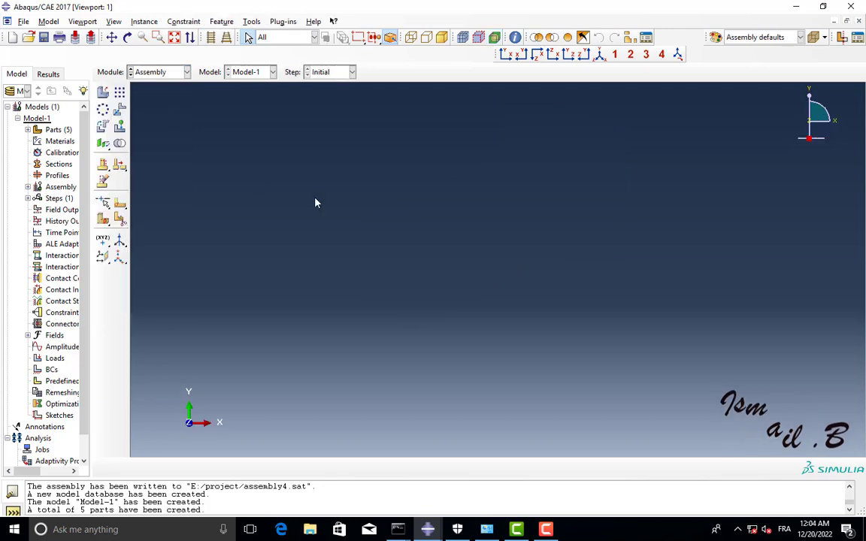
click(104, 93)
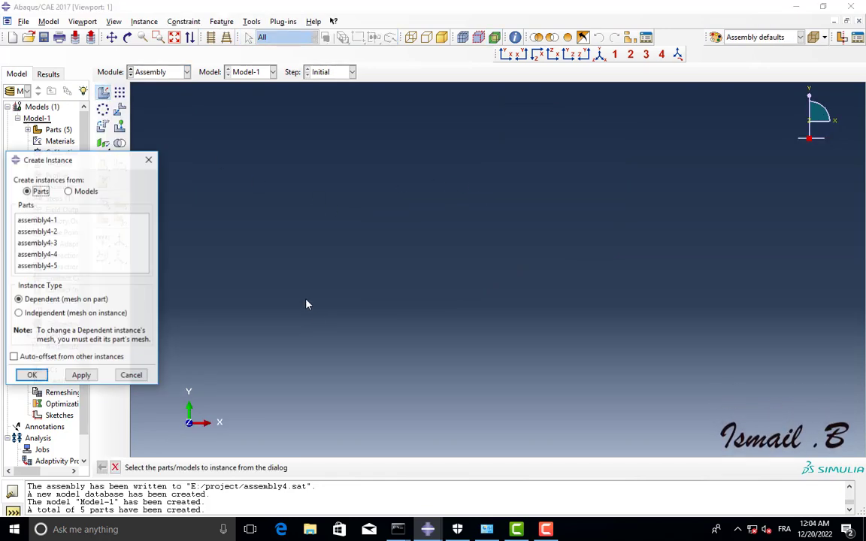
drag(60, 113, 390, 88)
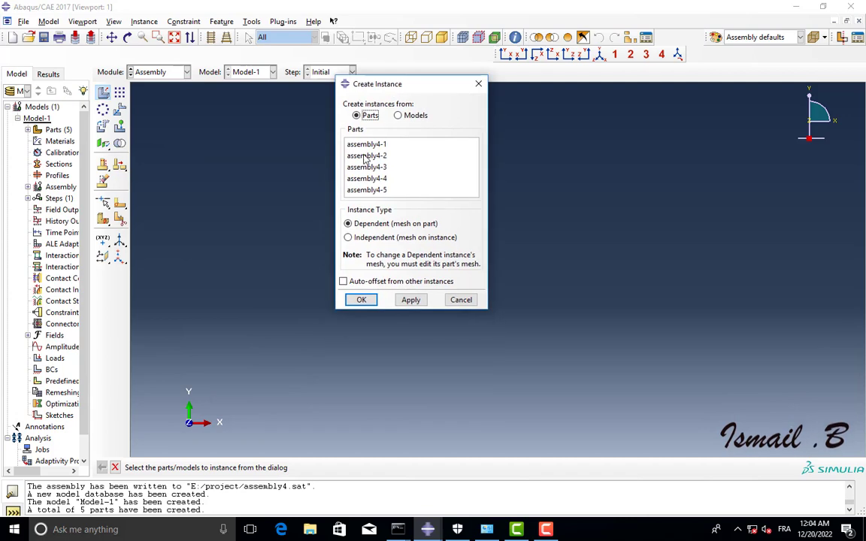
drag(368, 144, 386, 196)
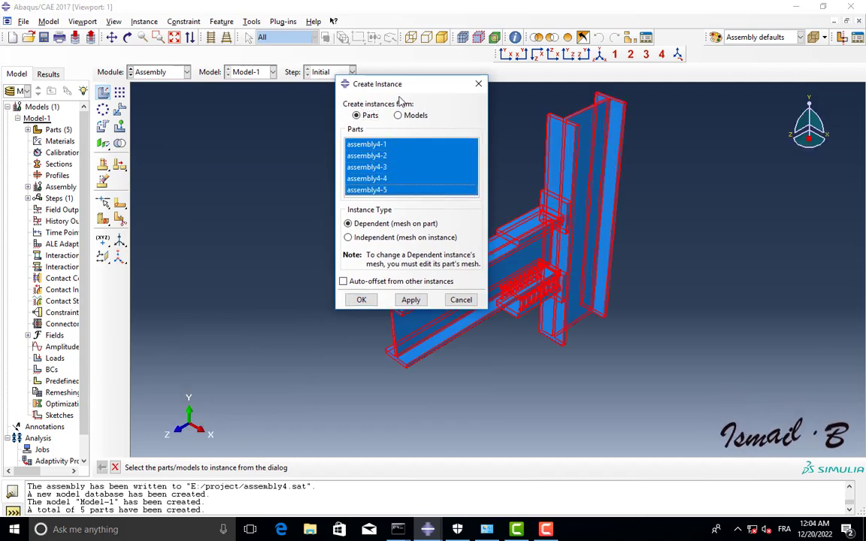
drag(405, 83, 205, 81)
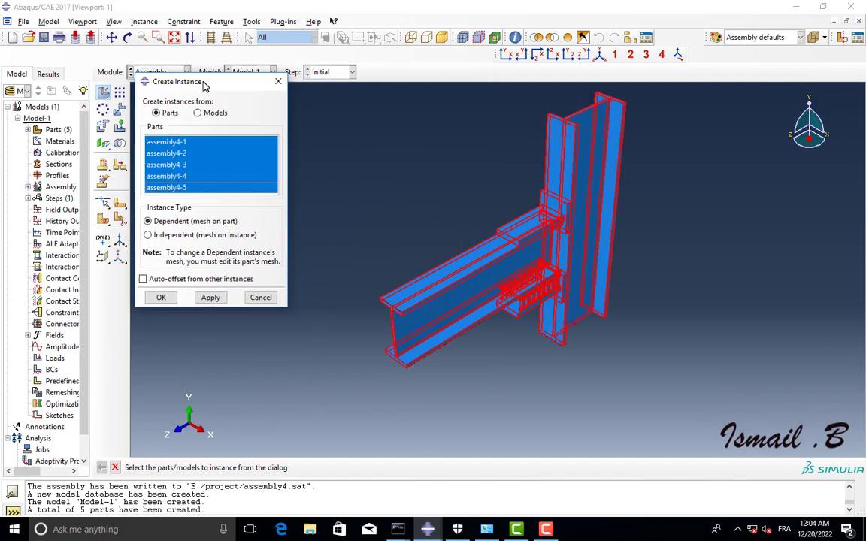
click(221, 299)
click(169, 298)
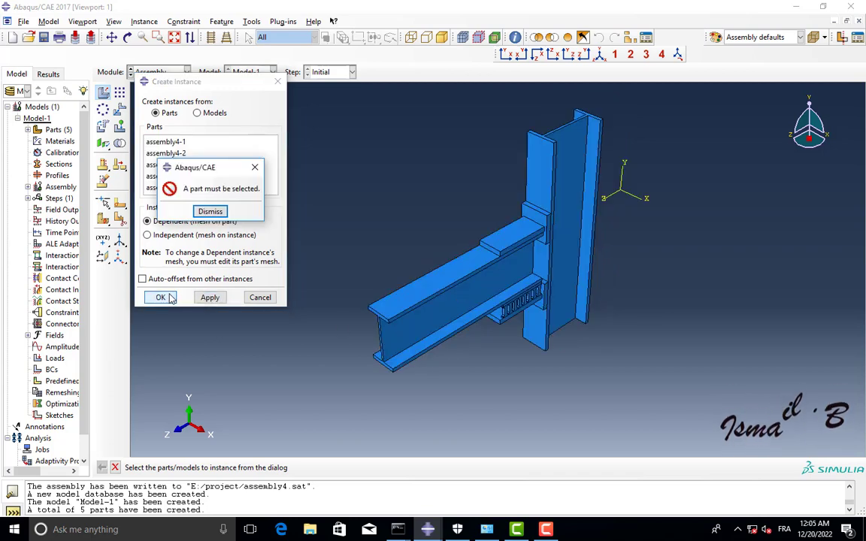
click(211, 211)
click(260, 297)
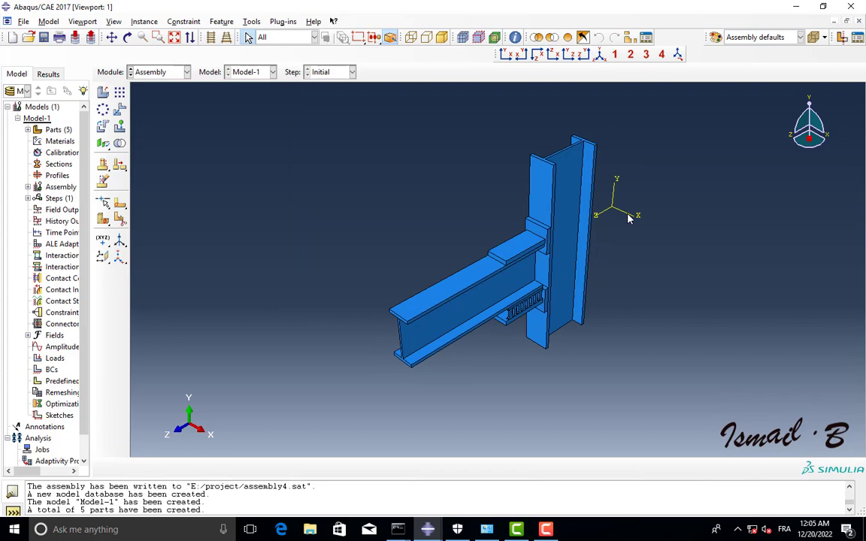
Step: Zoom in and orbit to view the damper plate beneath the beam's lower flange
scroll(630, 217, up, 2)
click(128, 38)
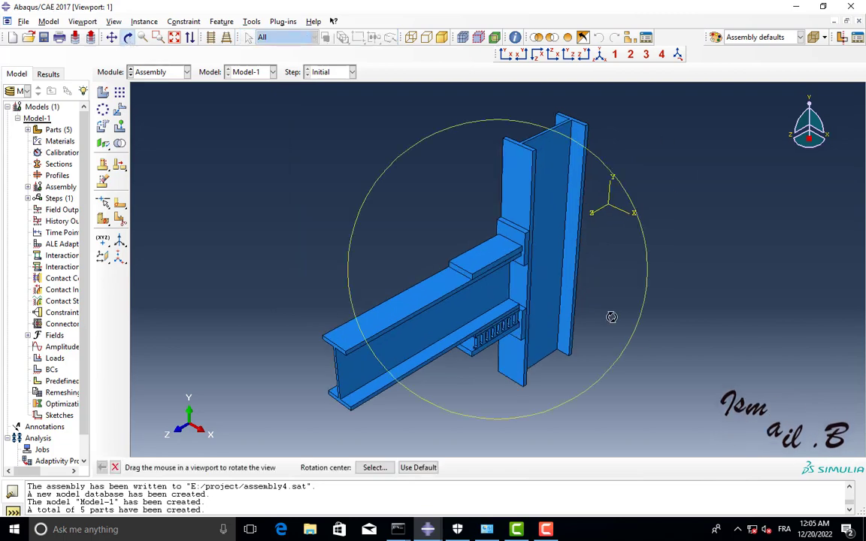
drag(610, 317, 560, 259)
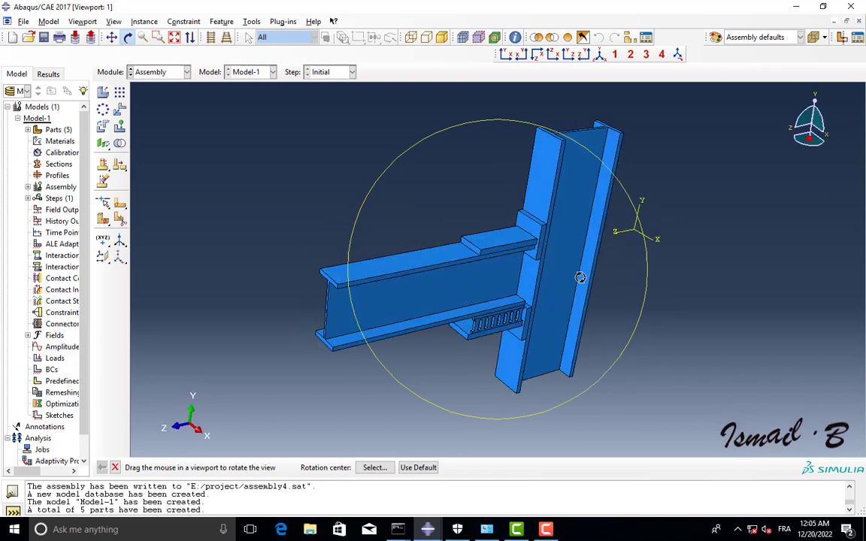